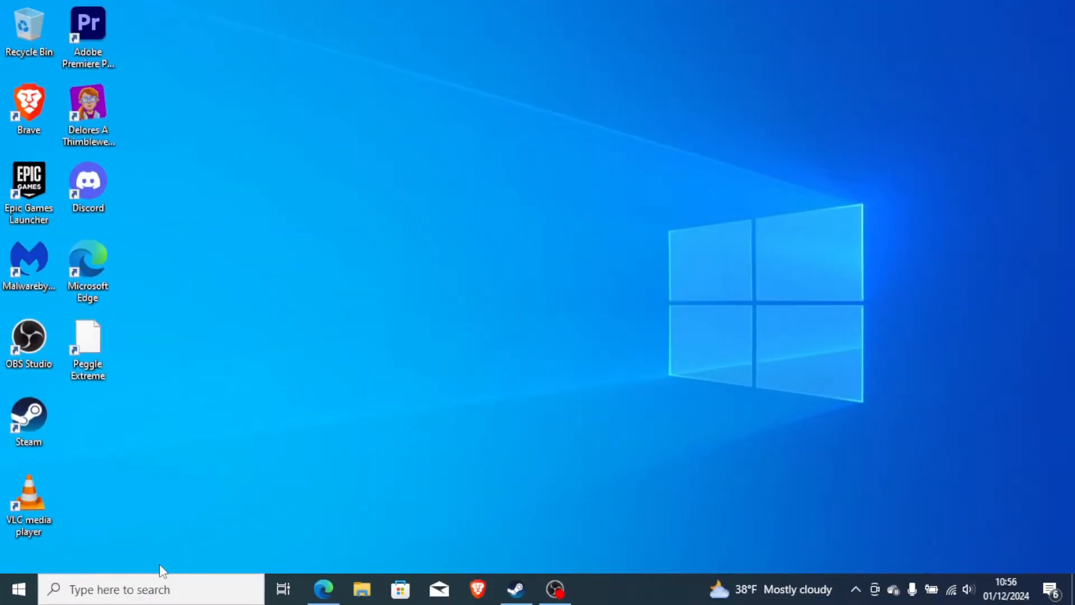
Launch Task Manager from Windows search and enlarge it to full screen
click(139, 592)
text(task)
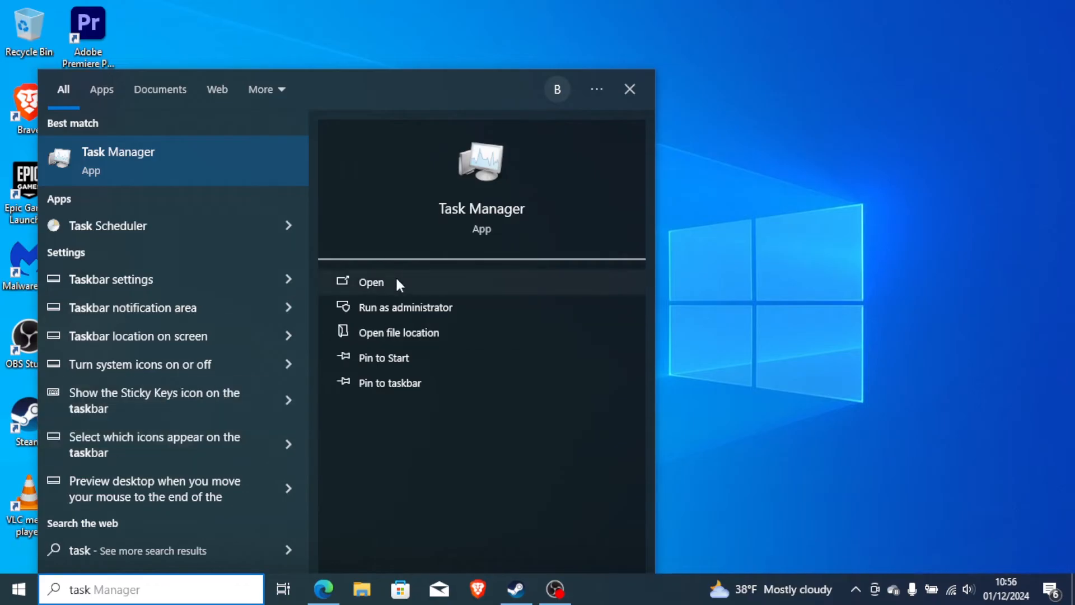
click(396, 283)
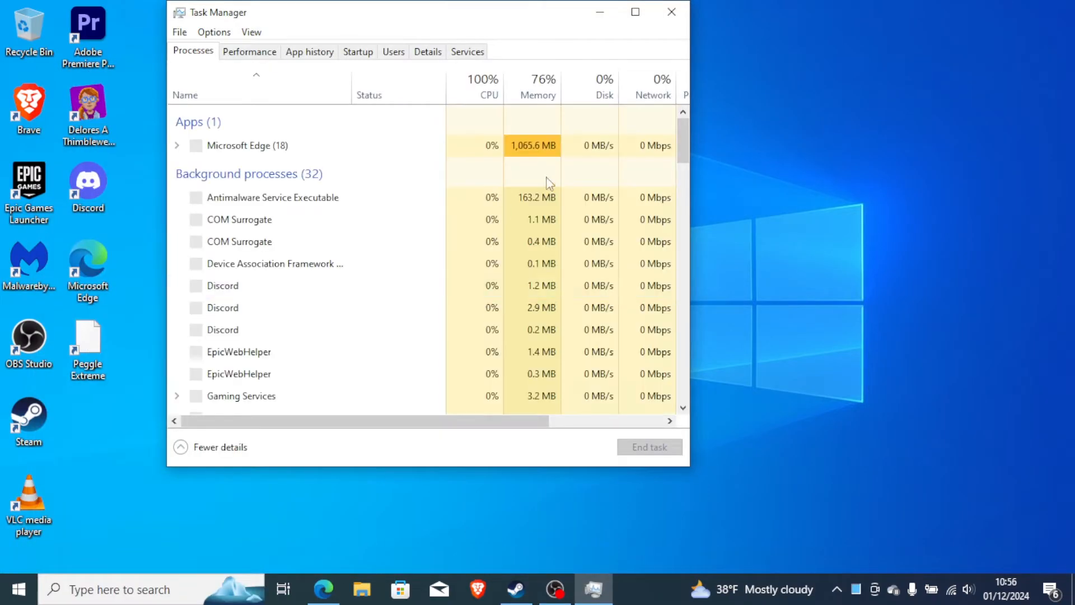
click(636, 12)
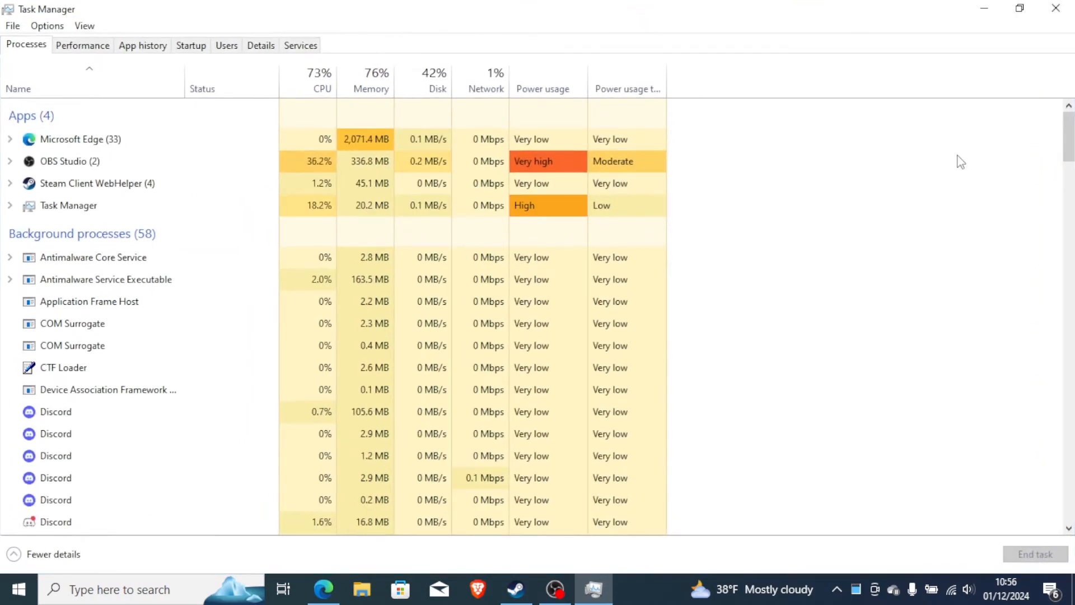
Inspect the Steam Client WebHelper process and its child processes, then close Task Manager
click(122, 188)
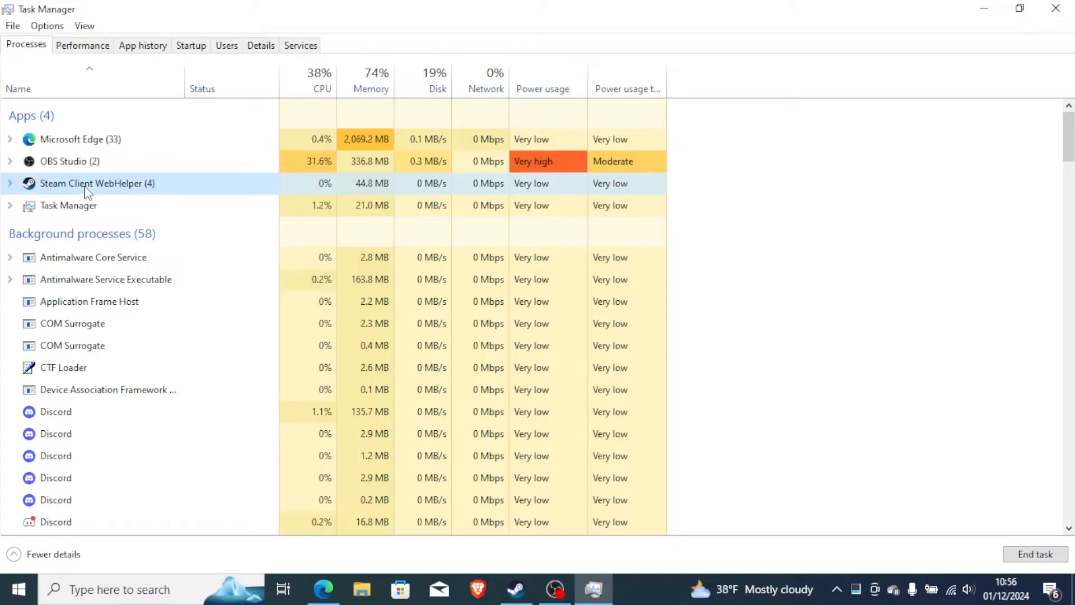
right_click(88, 192)
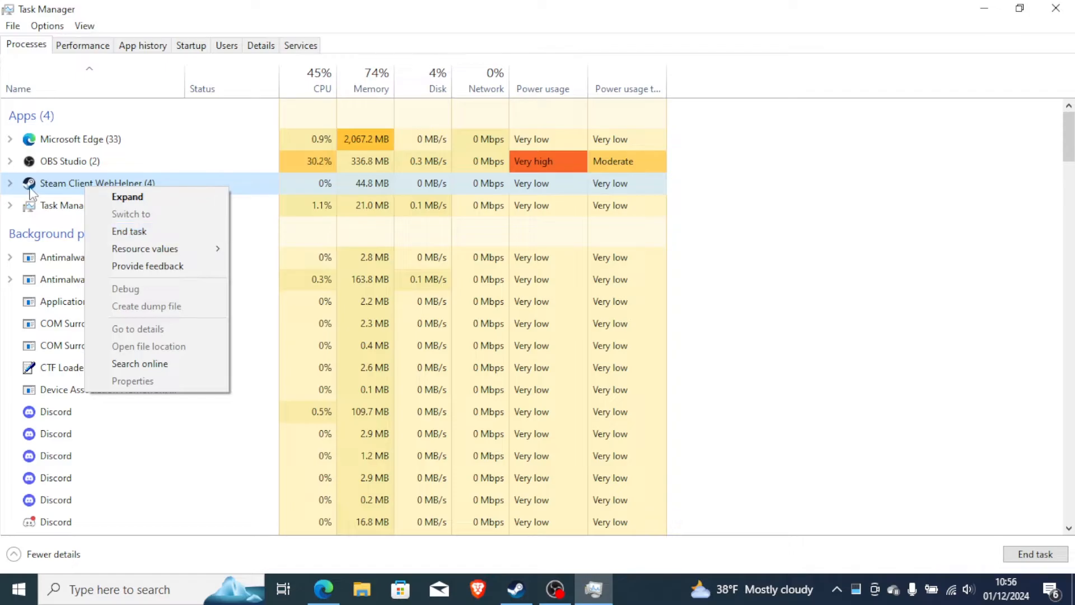
click(10, 185)
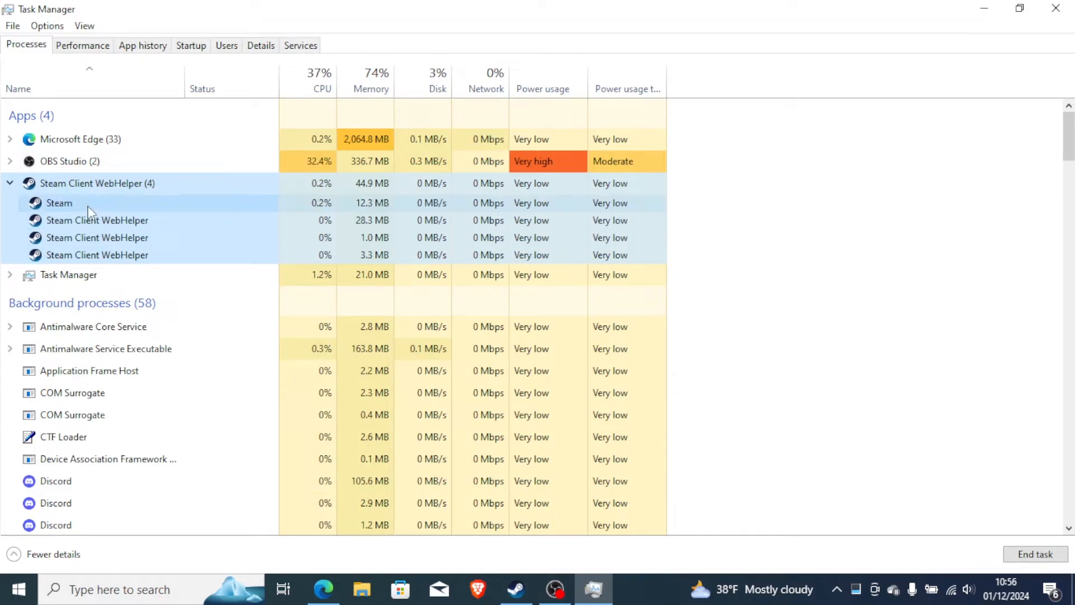
click(10, 183)
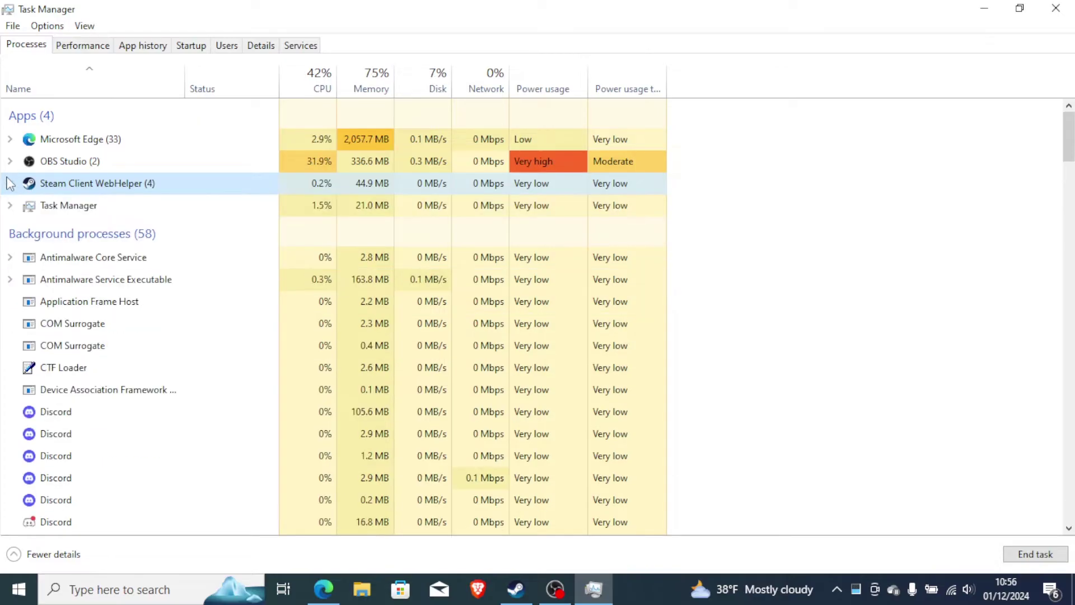
right_click(59, 186)
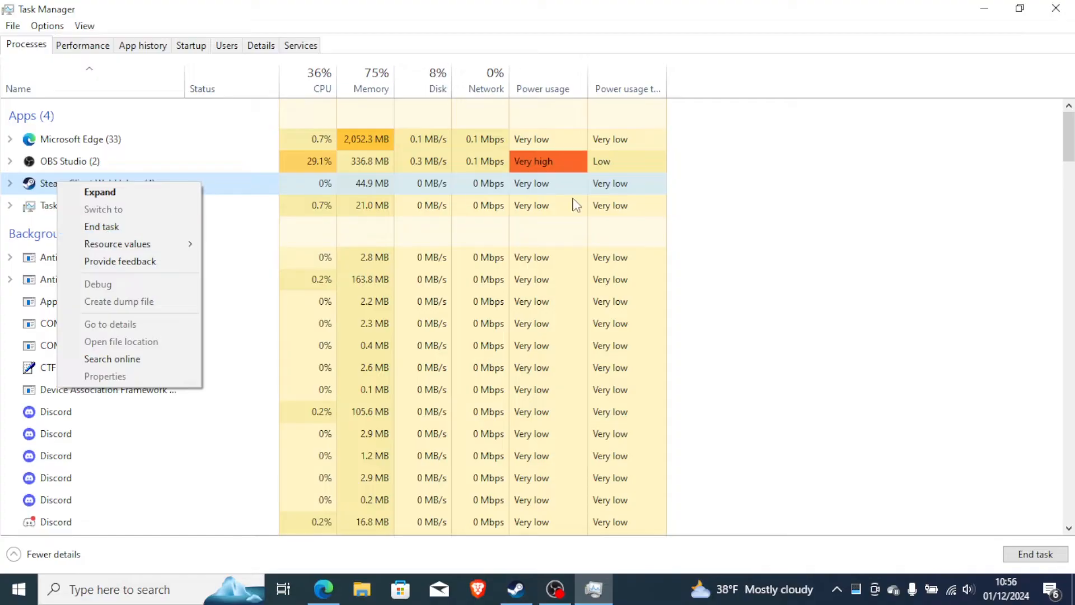
click(1056, 8)
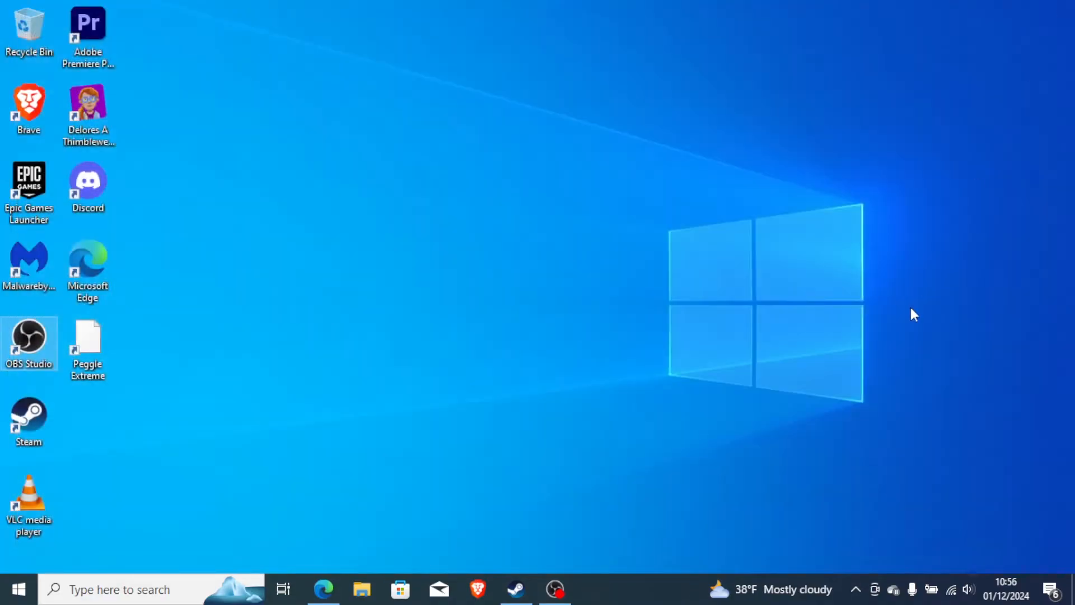
Check Steam's background options from the notification-area tray icon and dismiss them
click(855, 588)
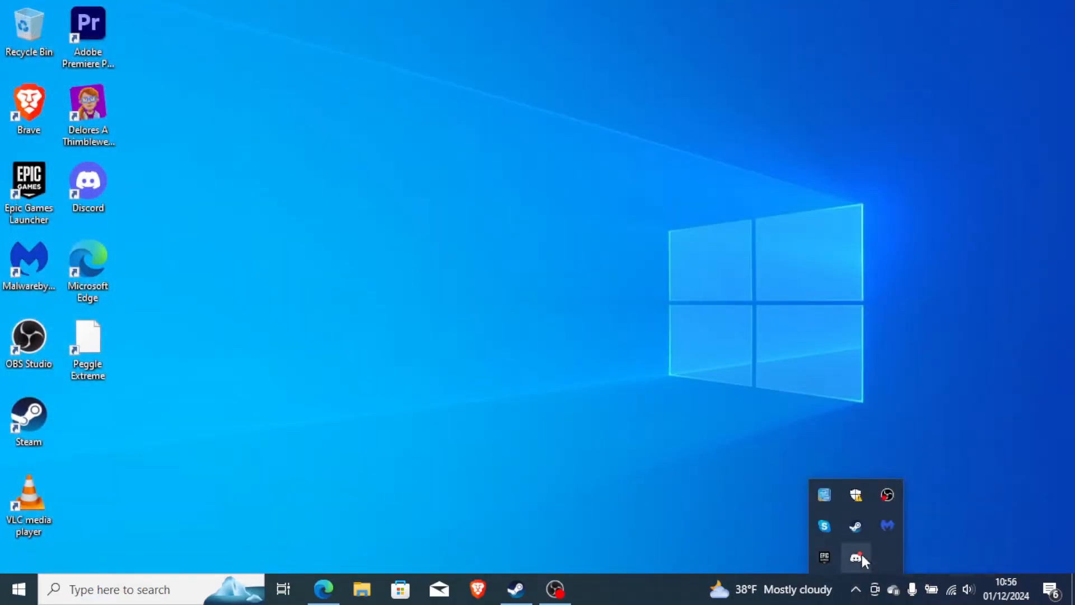
right_click(855, 526)
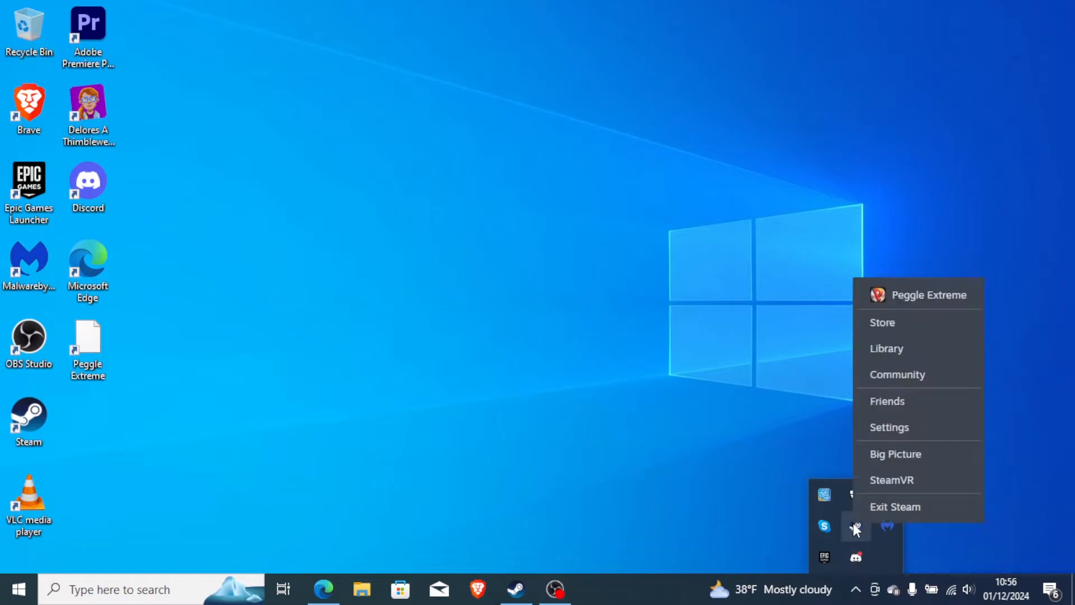
click(657, 480)
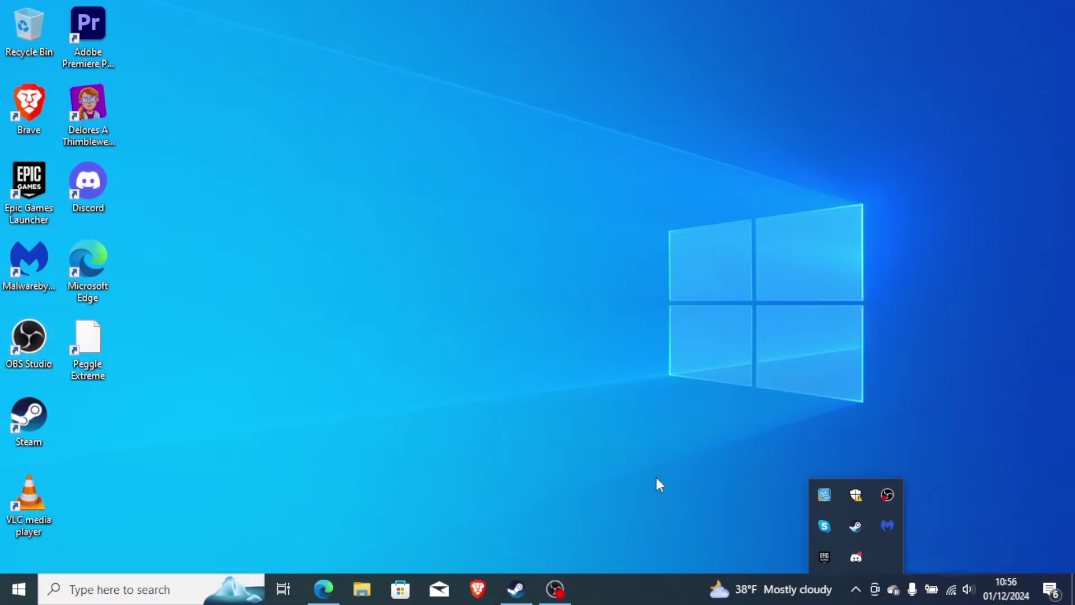
click(653, 317)
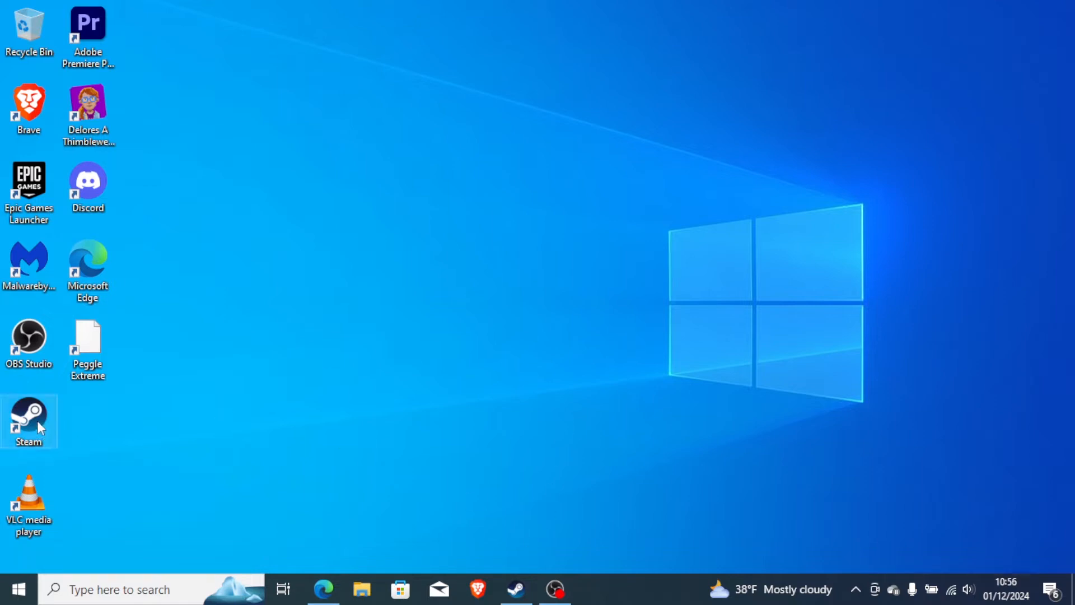
View Peggle Extreme's Installed Files properties in the Steam library, then close them
click(516, 590)
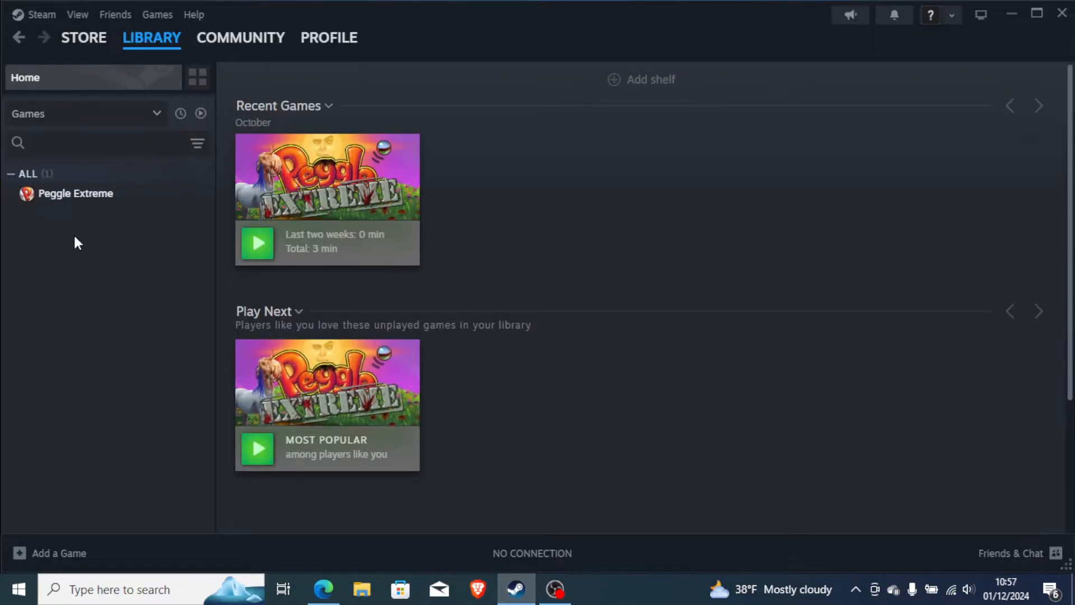
mouse_move(151, 37)
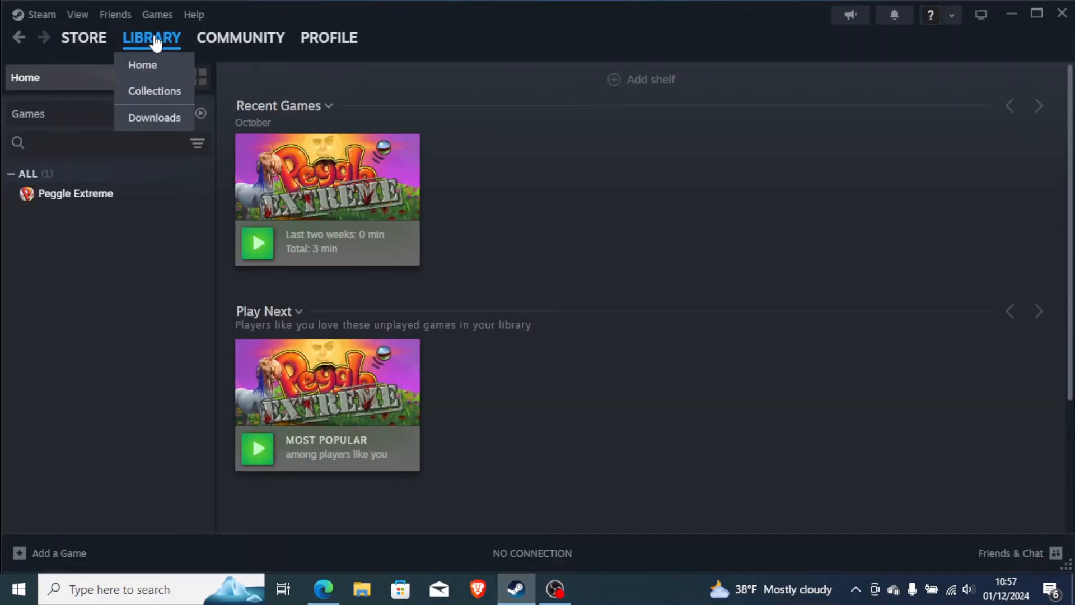
right_click(96, 192)
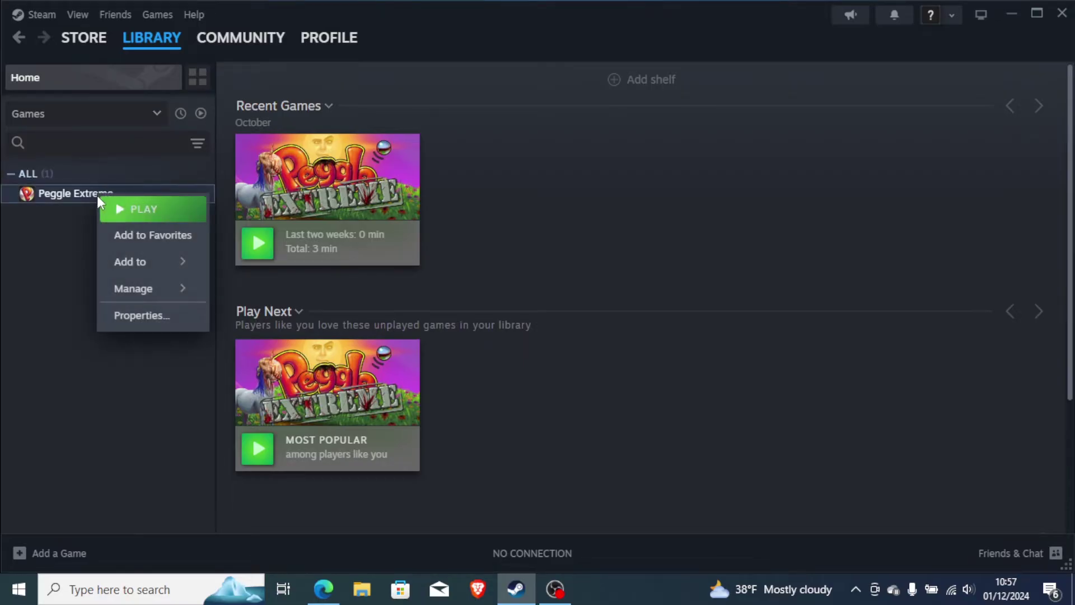
click(145, 315)
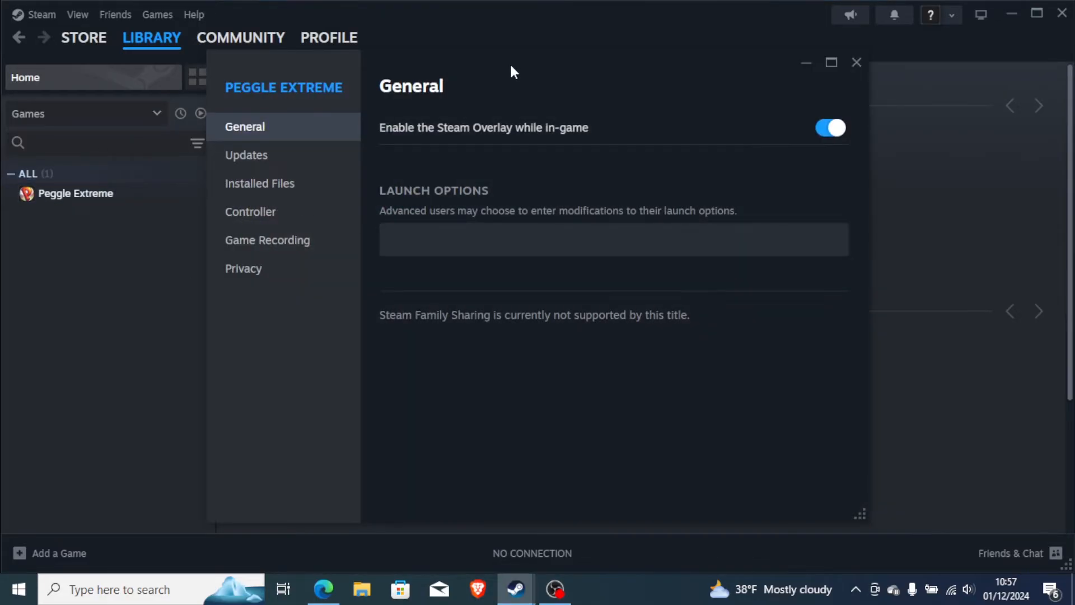
drag(504, 67, 388, 60)
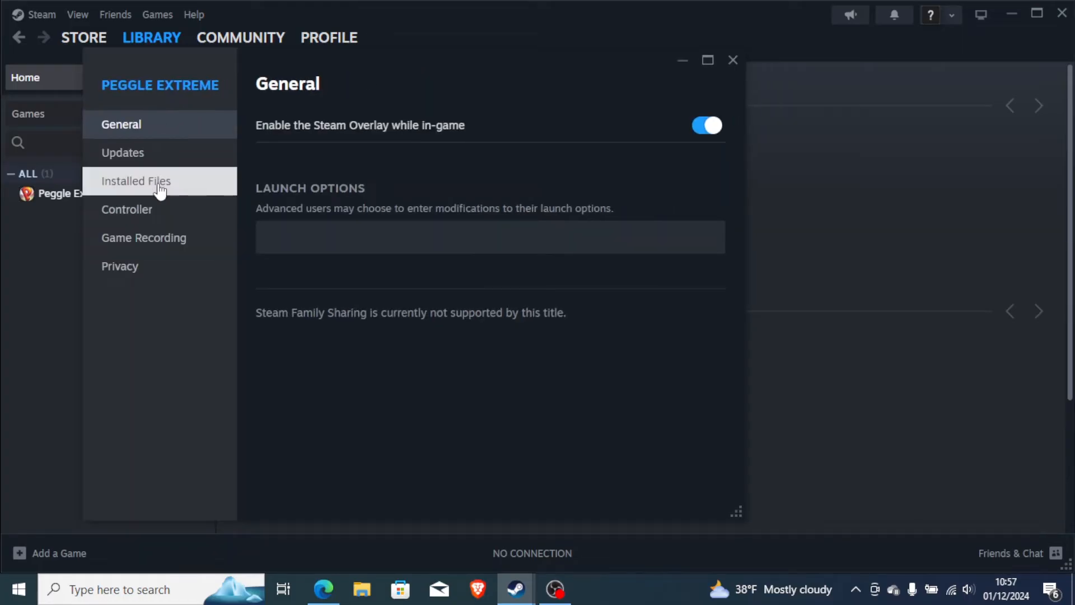
click(160, 187)
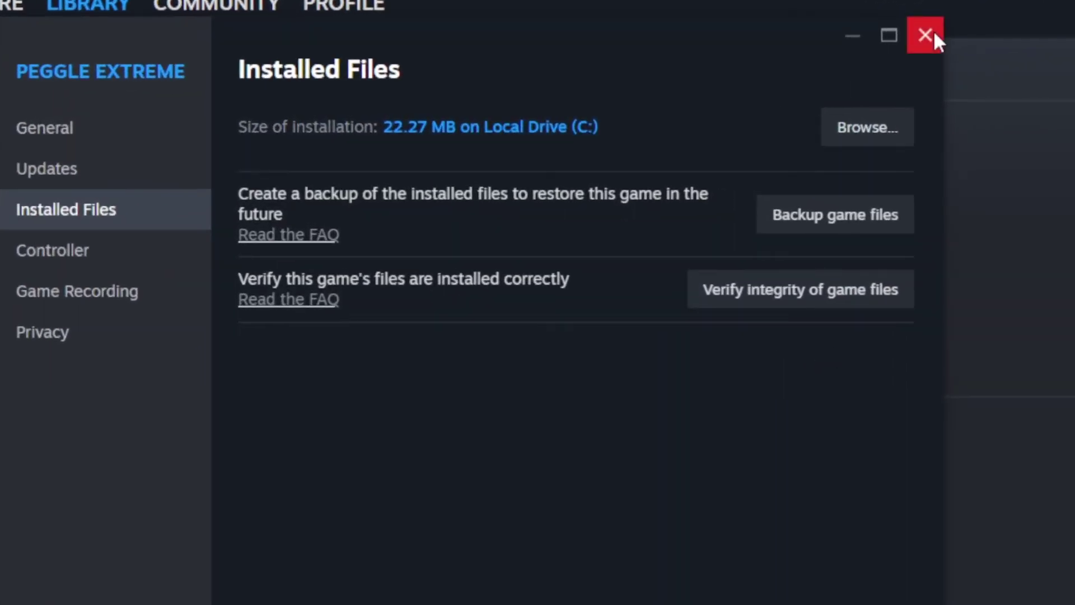
click(935, 32)
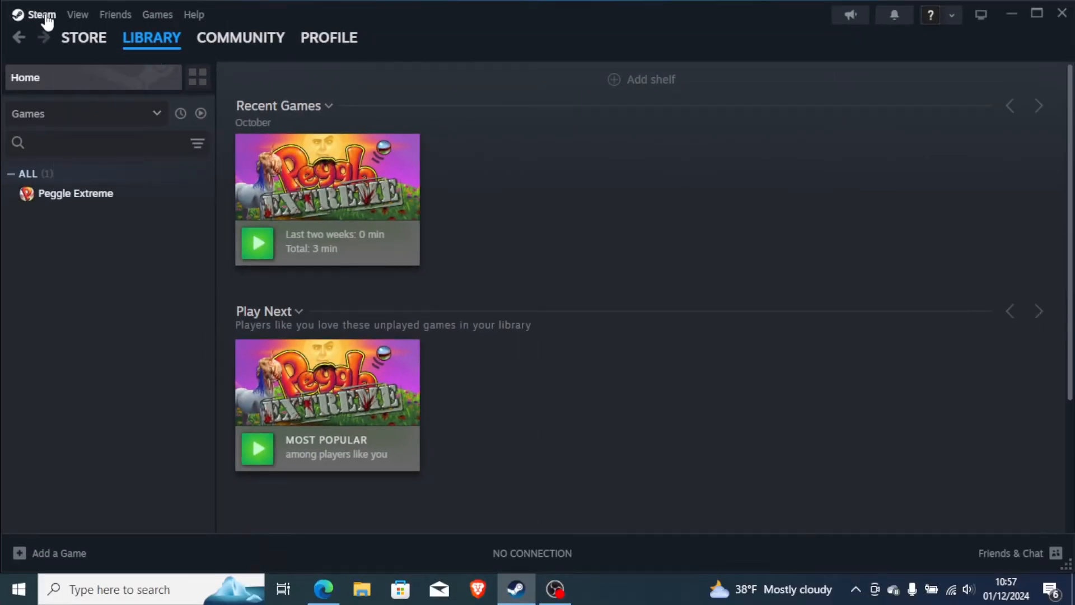
Clear Steam's download cache from the Downloads settings and close Settings
click(47, 21)
click(61, 172)
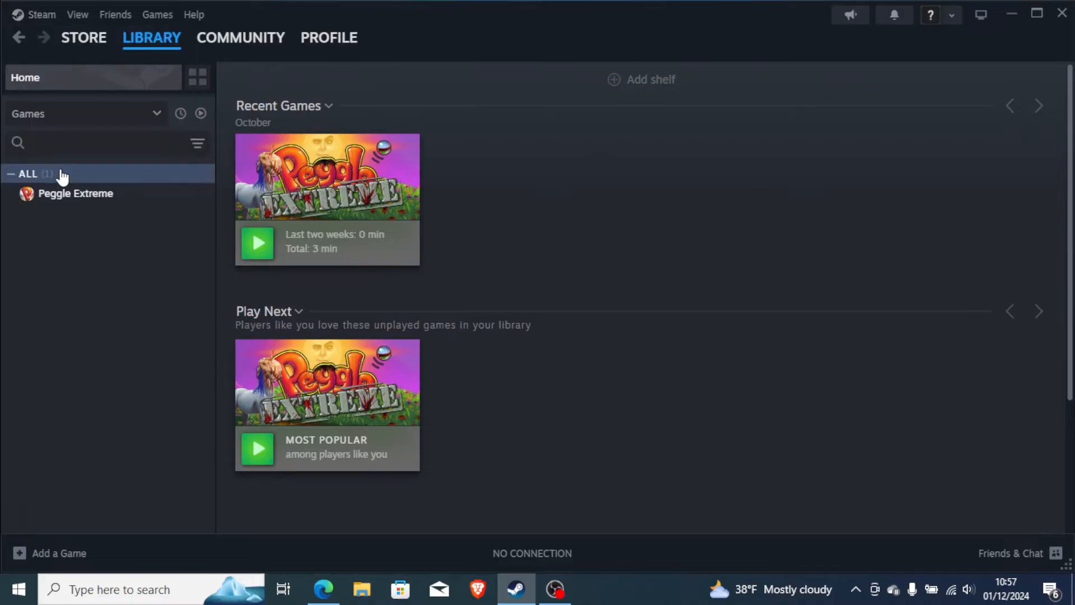
click(307, 302)
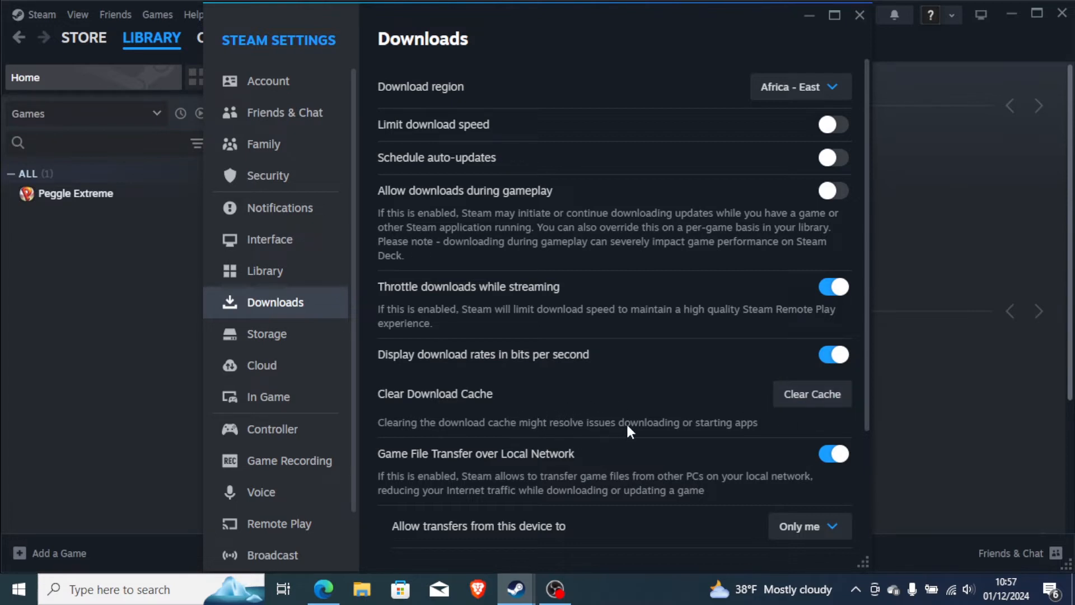
click(830, 398)
click(868, 18)
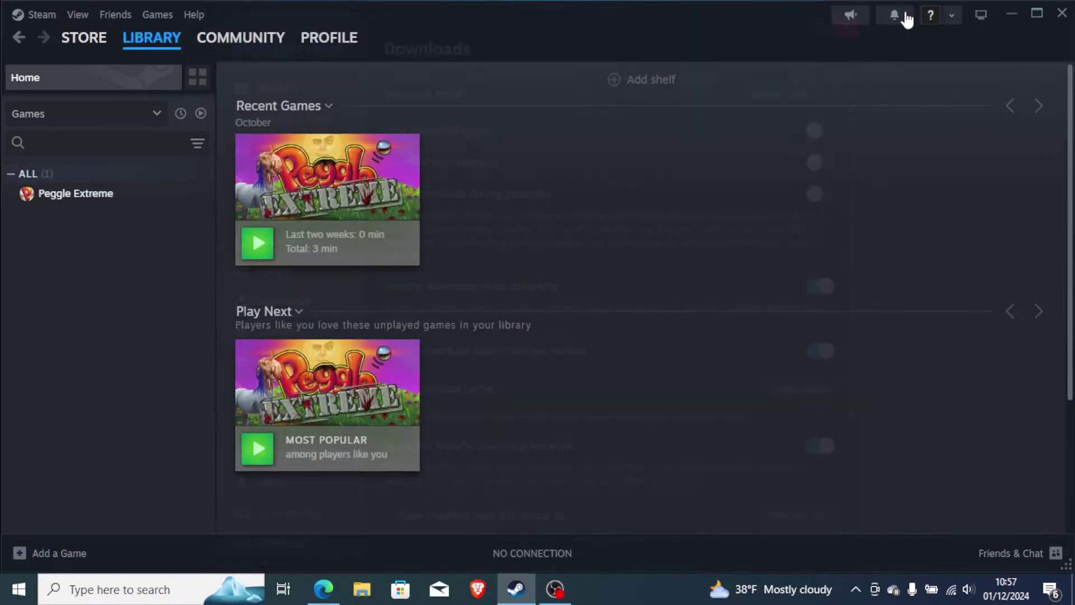
Minimise Steam and bring up the War Thunder notes document in Edge
click(1005, 18)
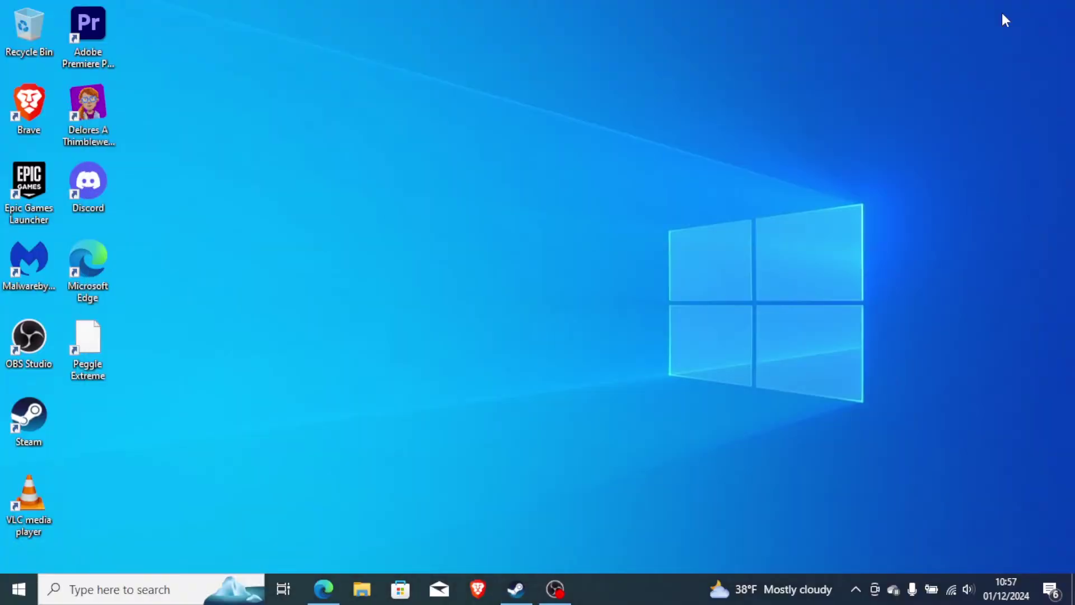
click(323, 589)
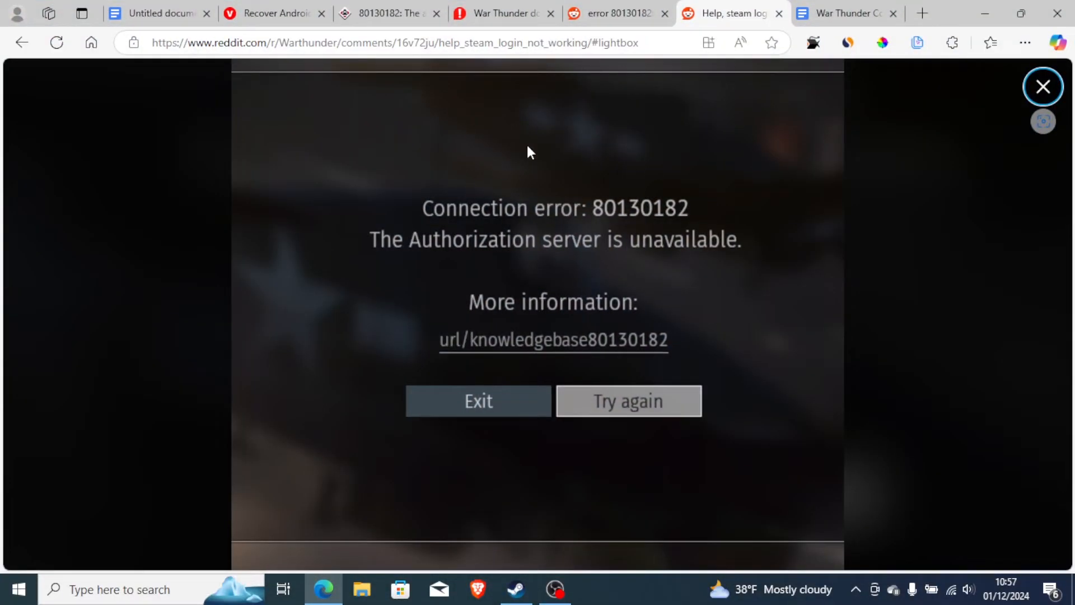
click(835, 12)
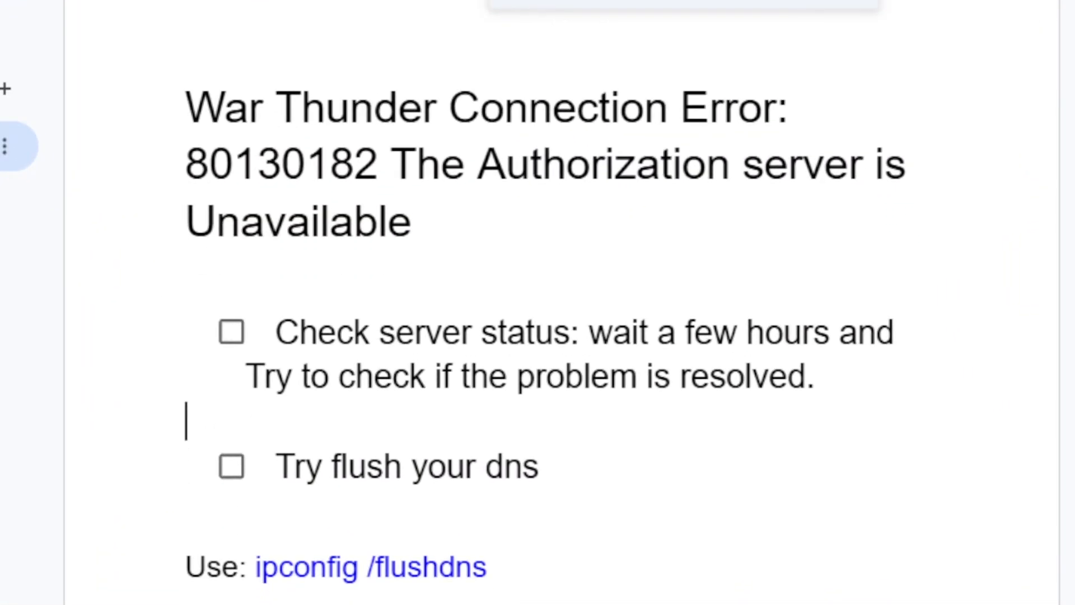
scroll(496, 252, down, 2)
scroll(496, 252, down, 2)
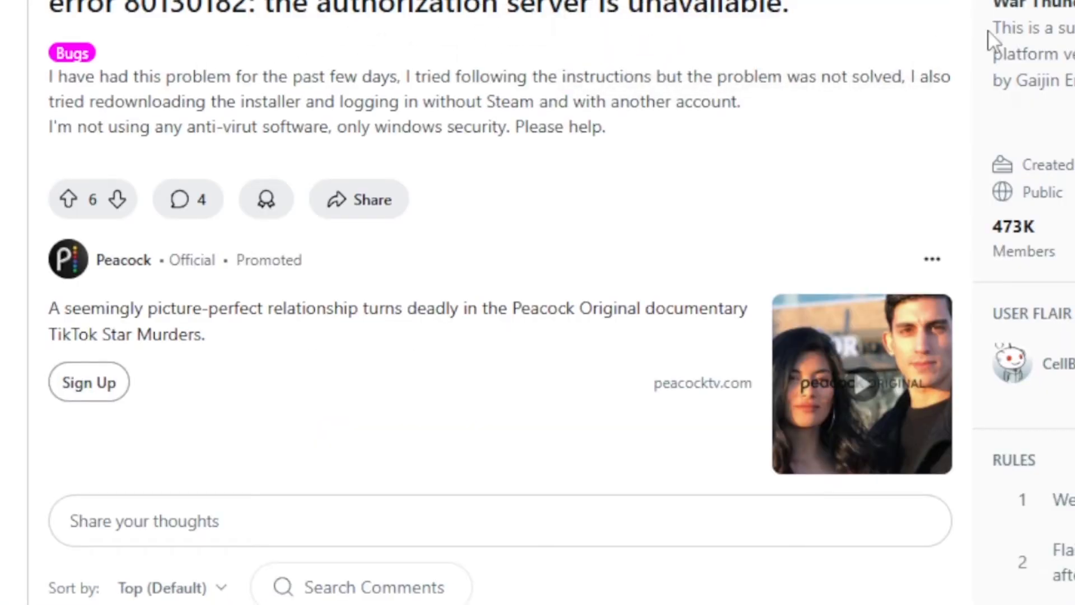
scroll(445, 59, up, 1)
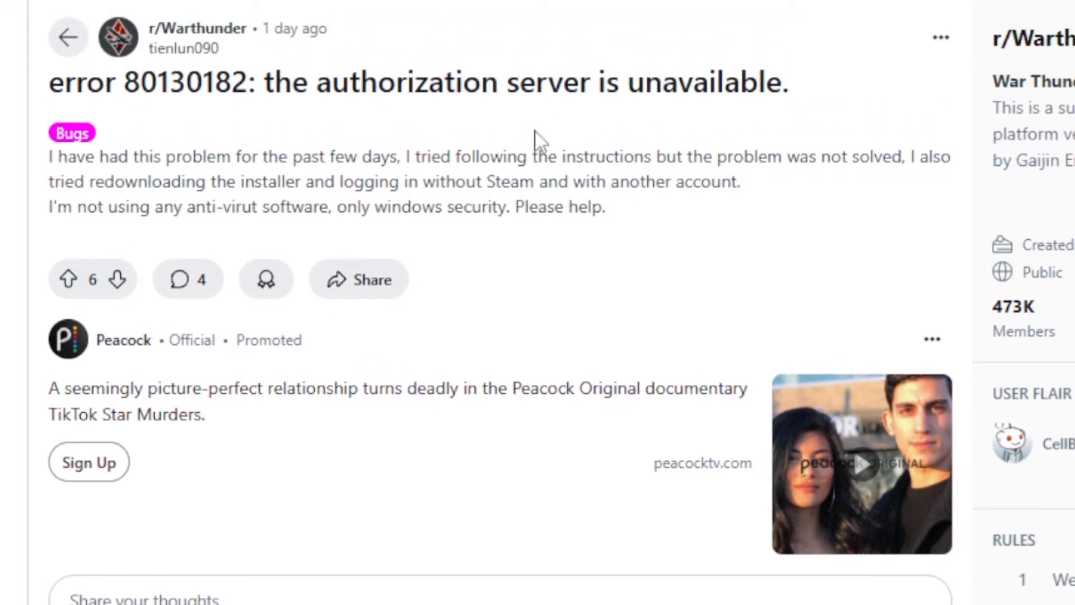
scroll(421, 436, down, 1)
scroll(420, 437, down, 5)
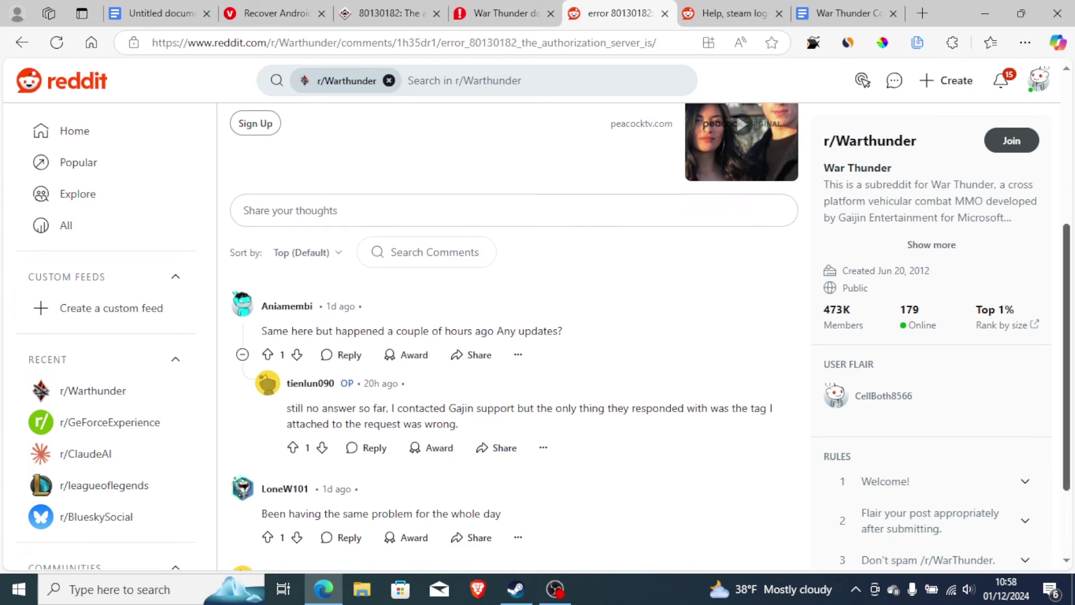
scroll(513, 336, up, 2)
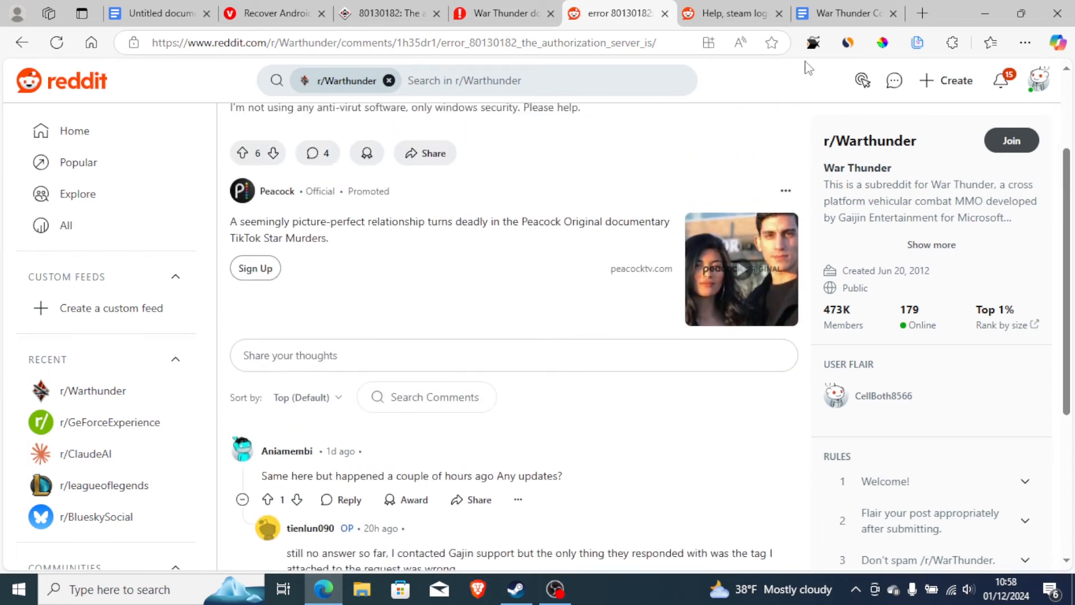
Switch back to the War Thunder troubleshooting doc tab
click(839, 12)
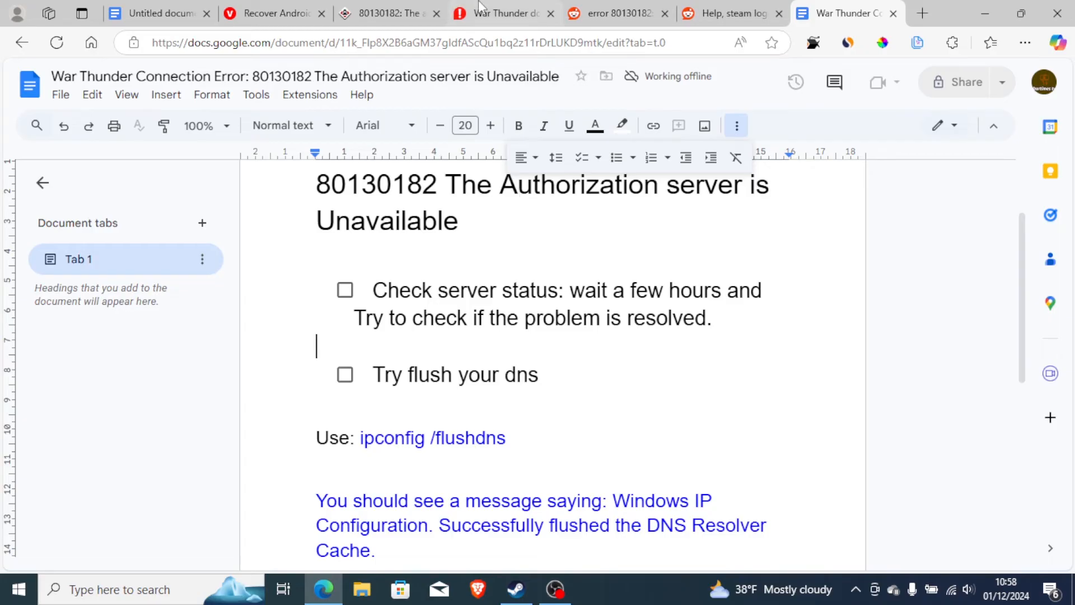
Visit the Downdetector War Thunder page and the error 80130182 forum thread, returning to the doc
click(502, 13)
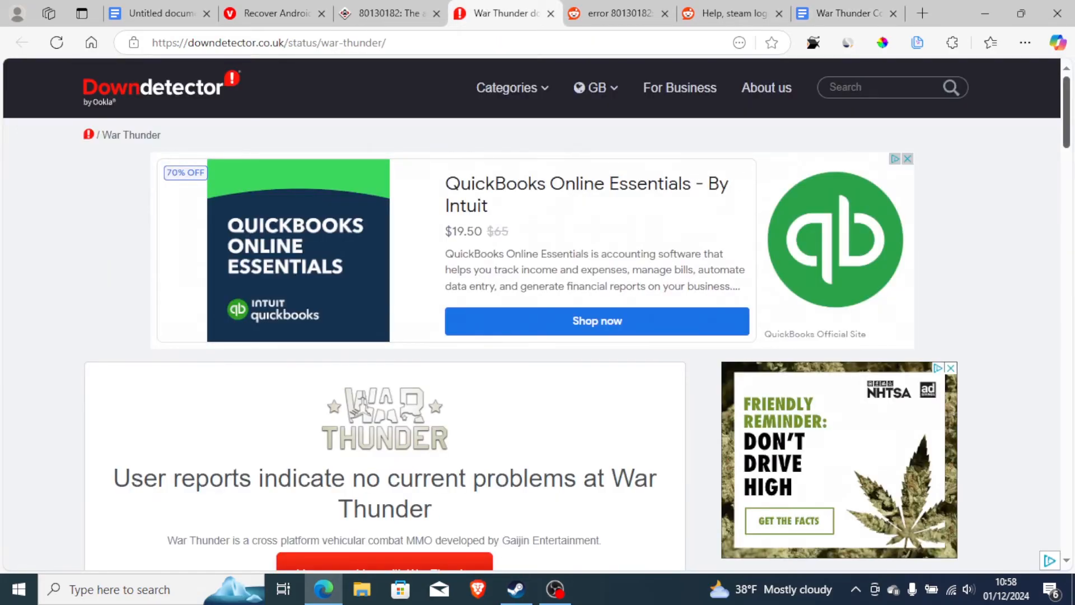
drag(1067, 101, 1067, 227)
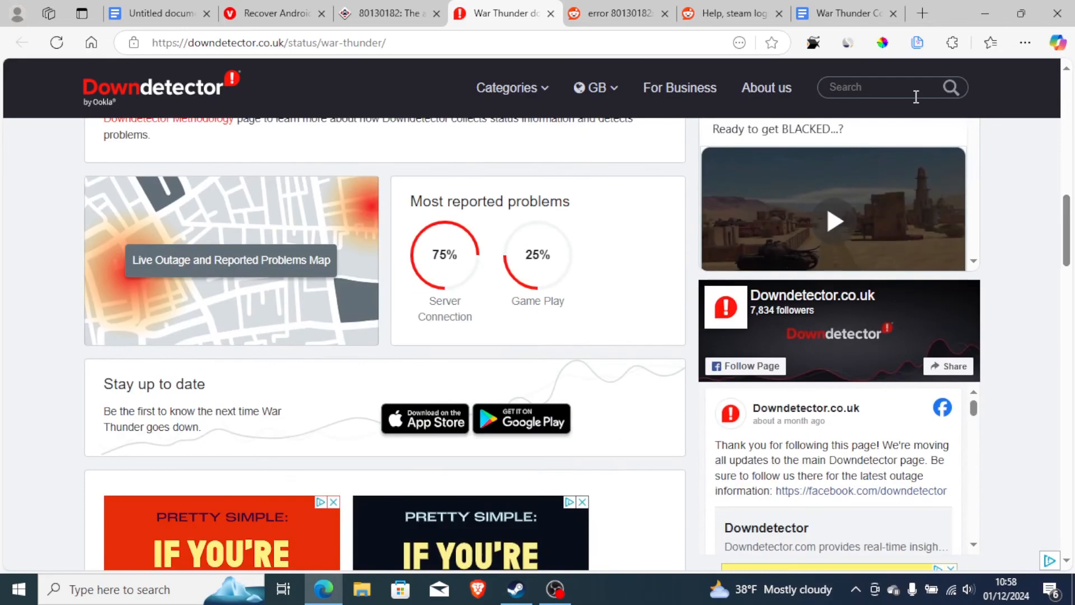
click(844, 13)
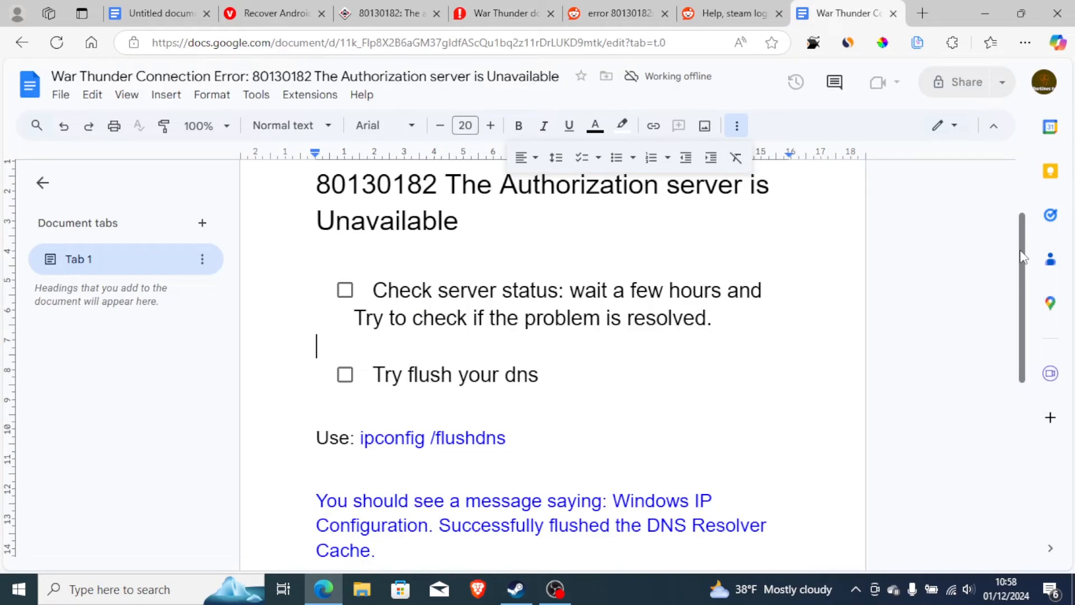
click(383, 13)
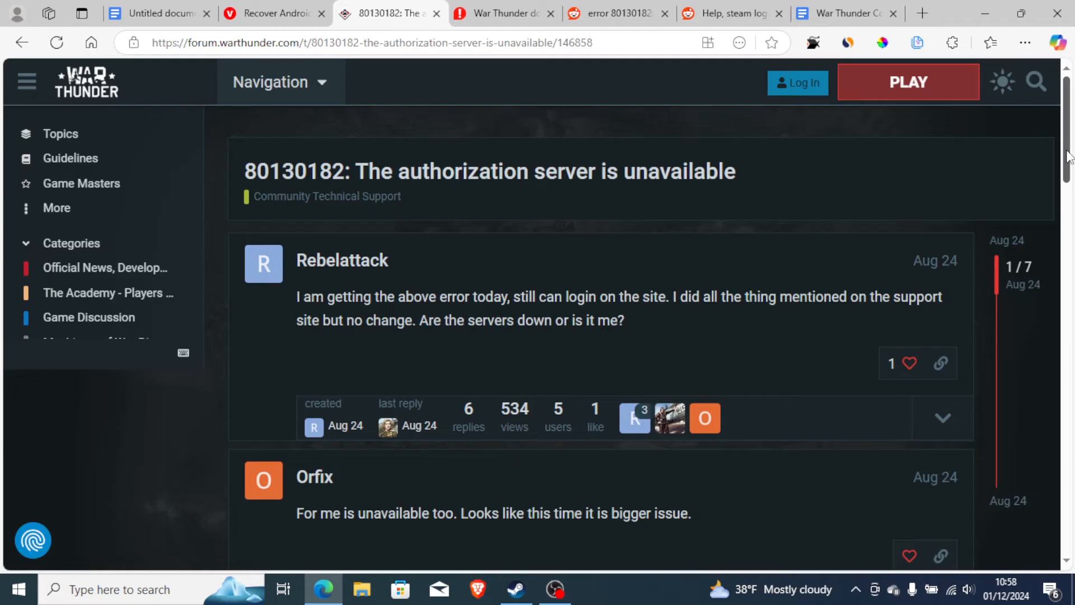
click(843, 11)
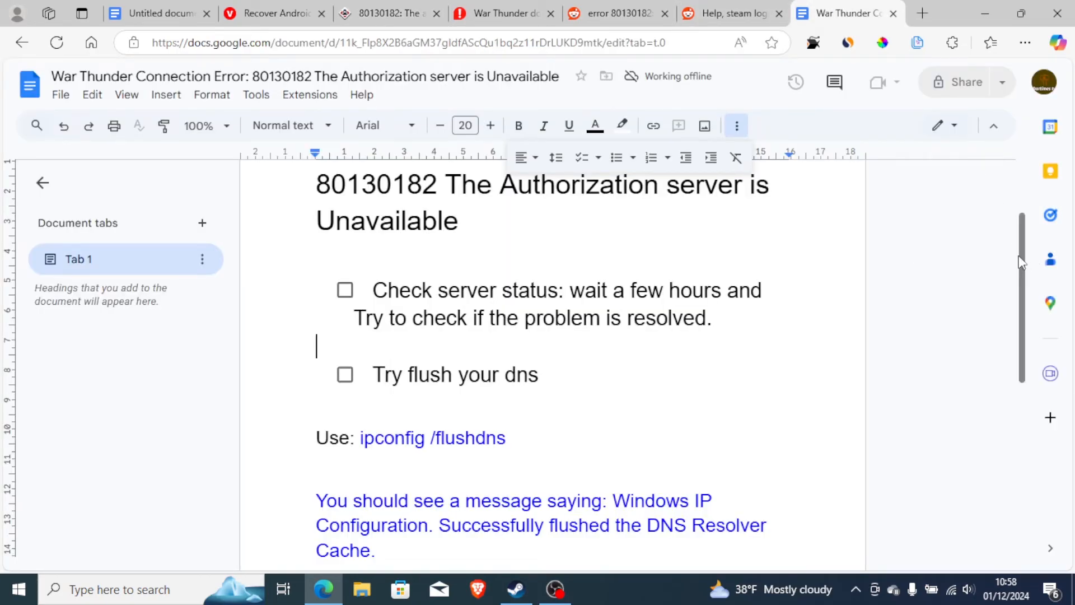
drag(1022, 264, 1021, 300)
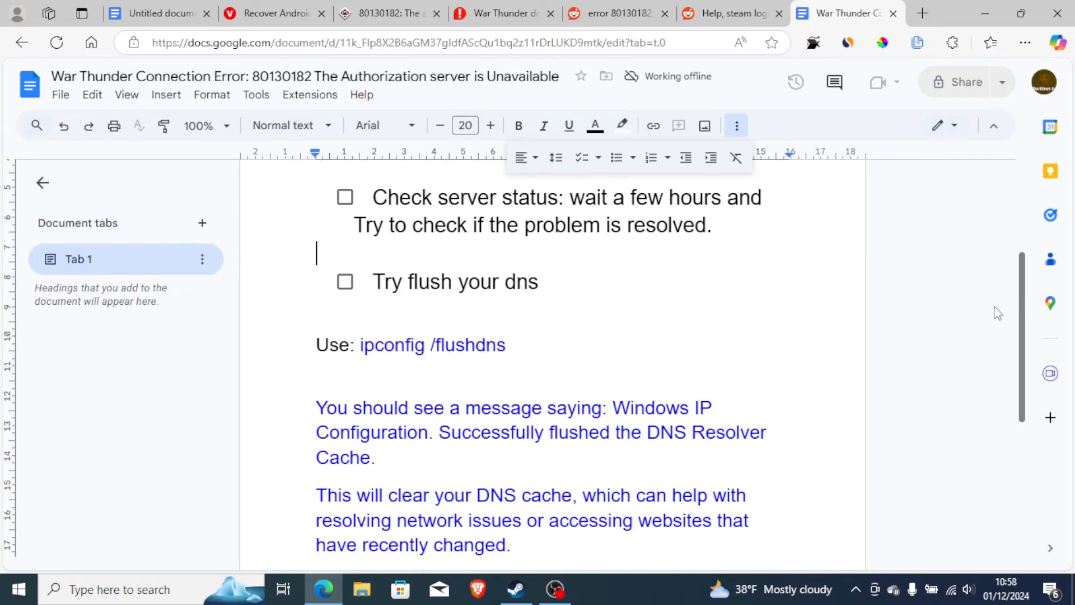
Select and copy the 'ipconfig /flushdns' command from the notes
drag(361, 345, 551, 347)
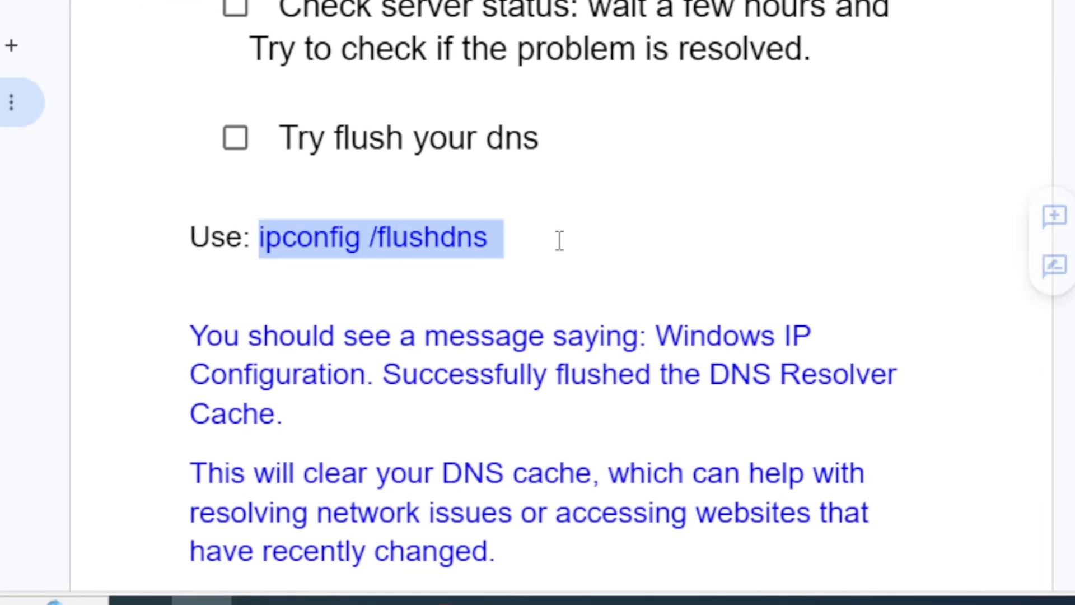
right_click(397, 234)
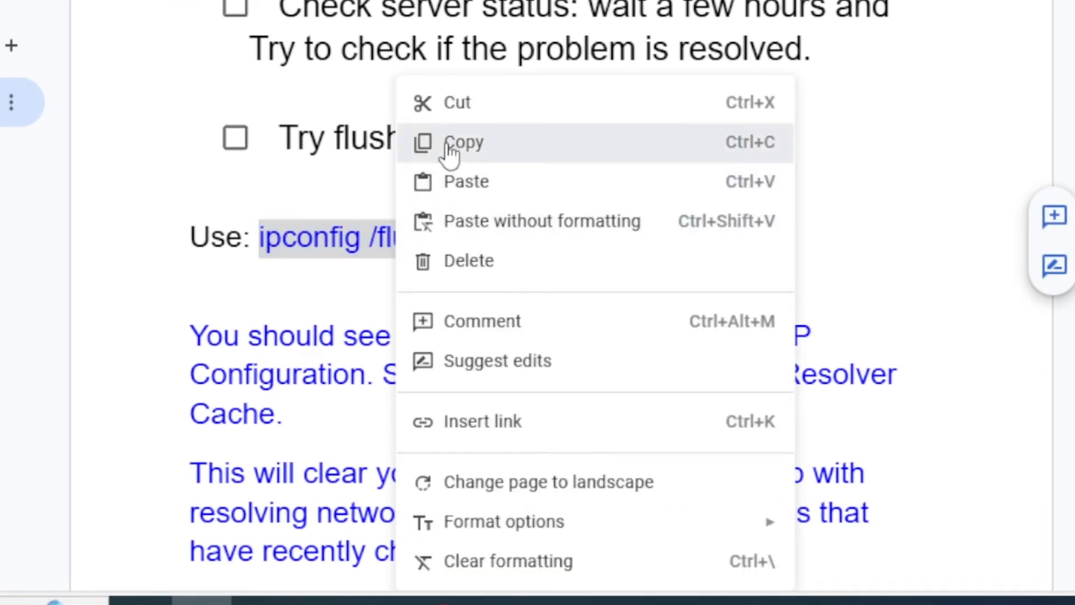
click(451, 153)
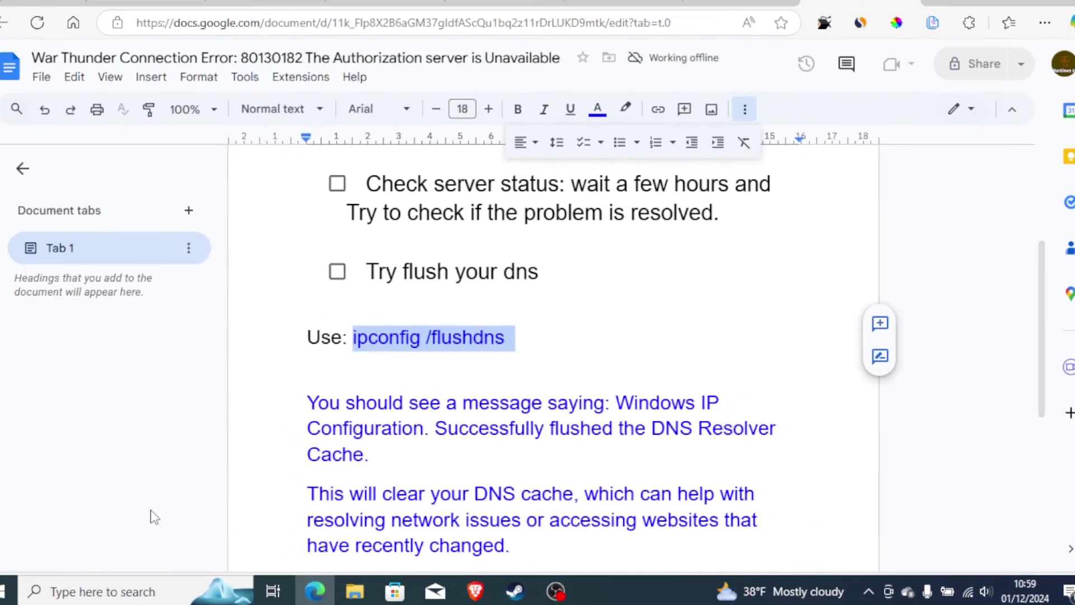
Launch Command Prompt from search and move its window down-right off the notes
click(122, 589)
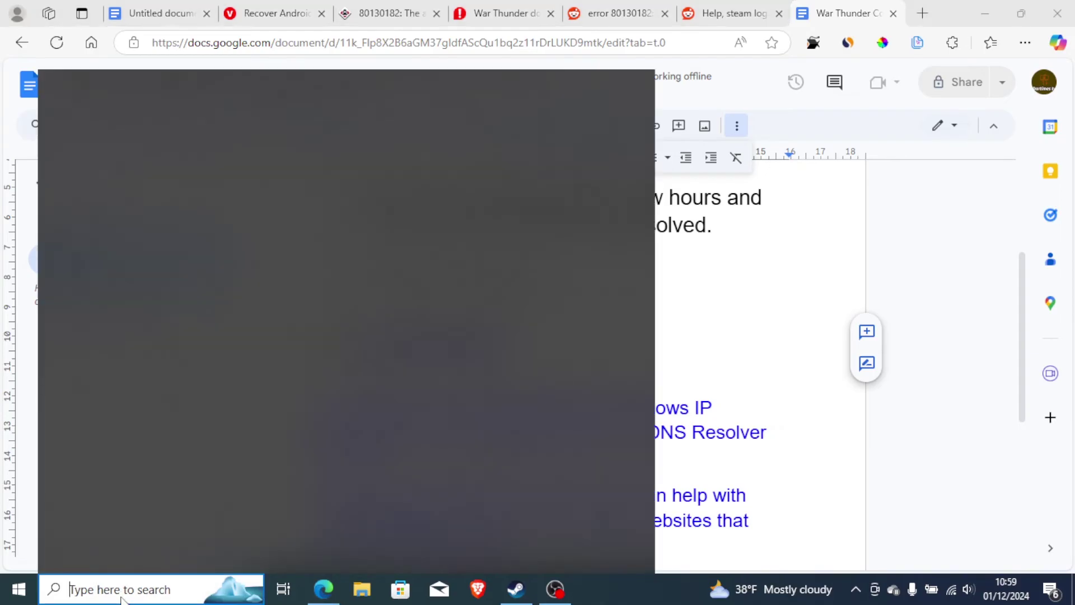
text(cm)
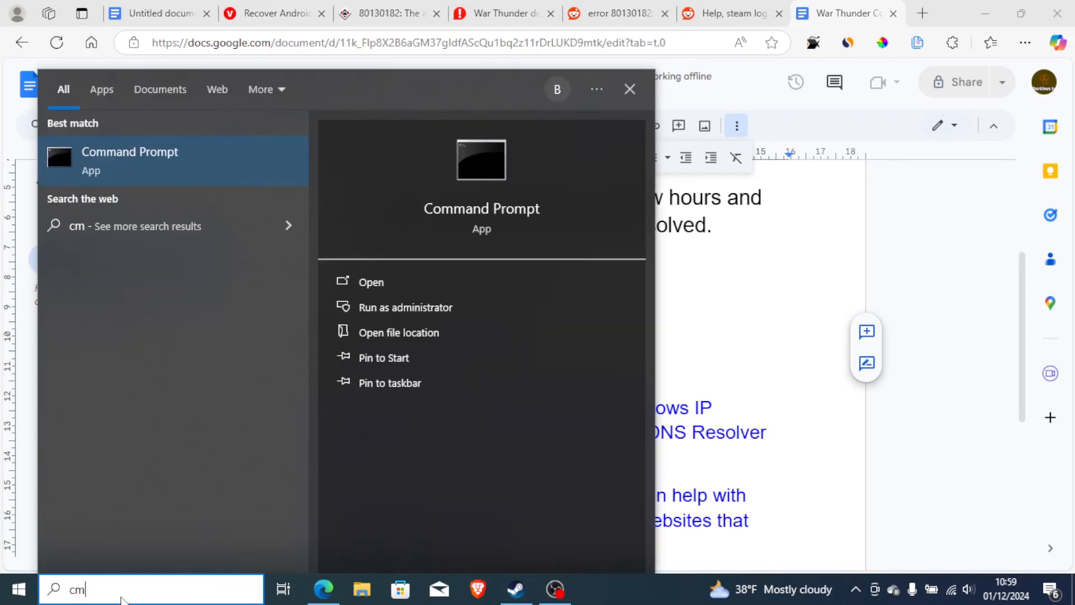
text(d)
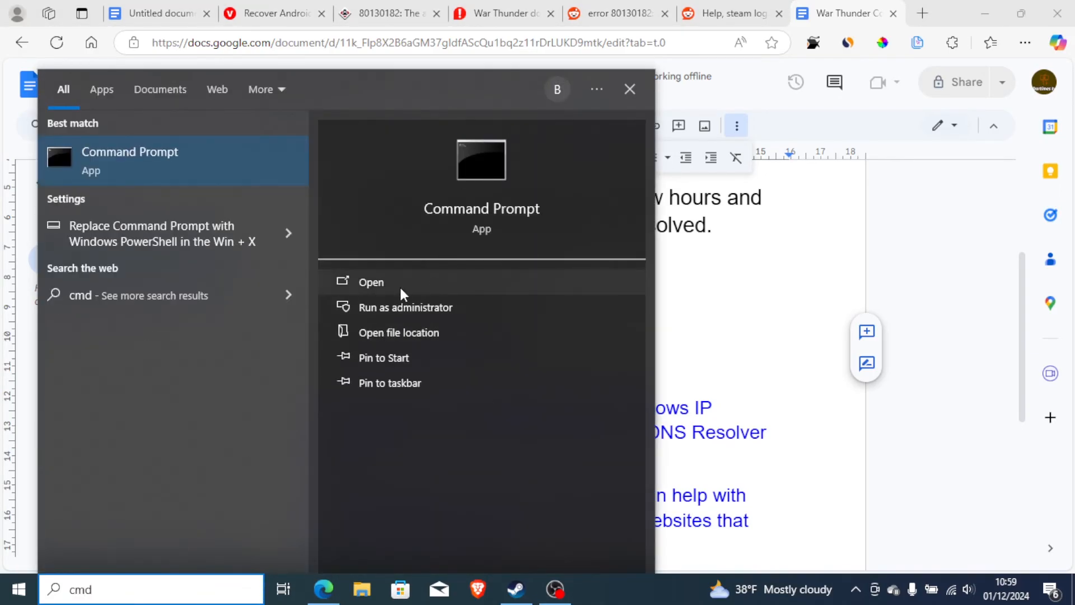
click(395, 282)
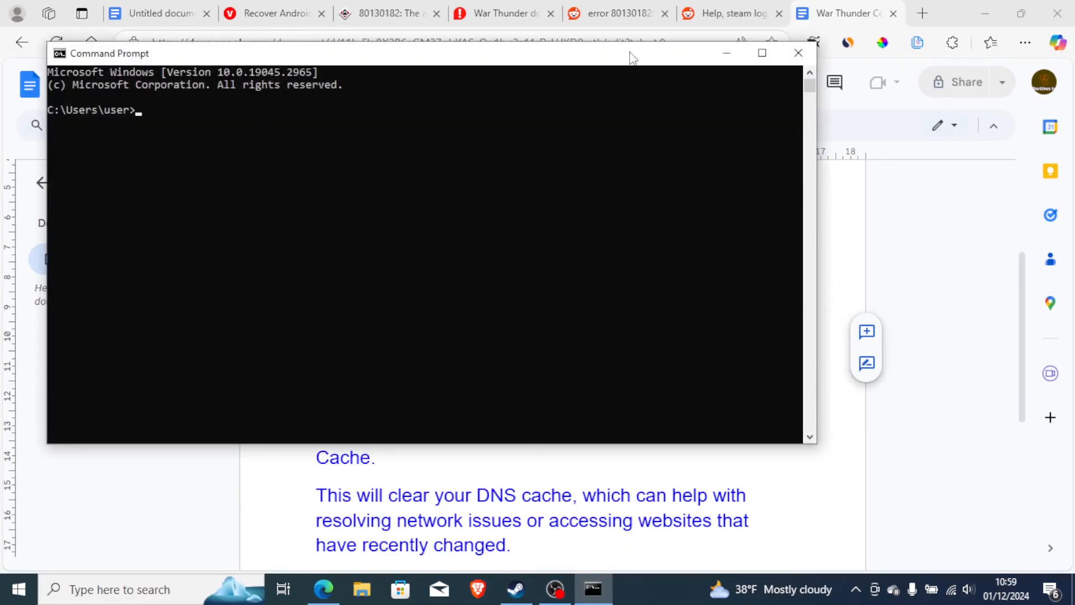
drag(632, 57, 772, 316)
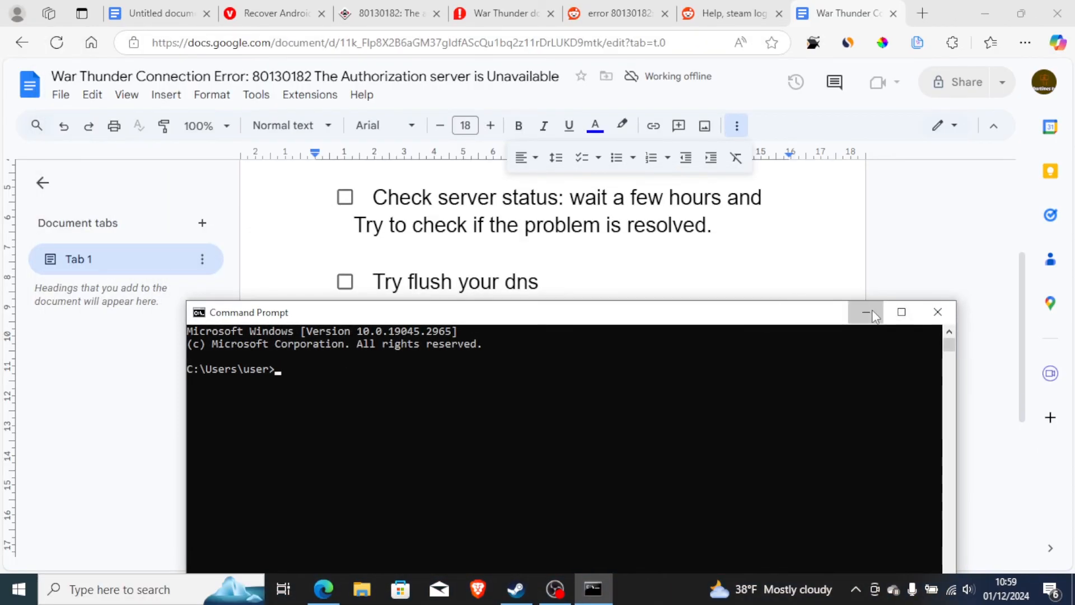
Minimise the Command Prompt window
click(867, 312)
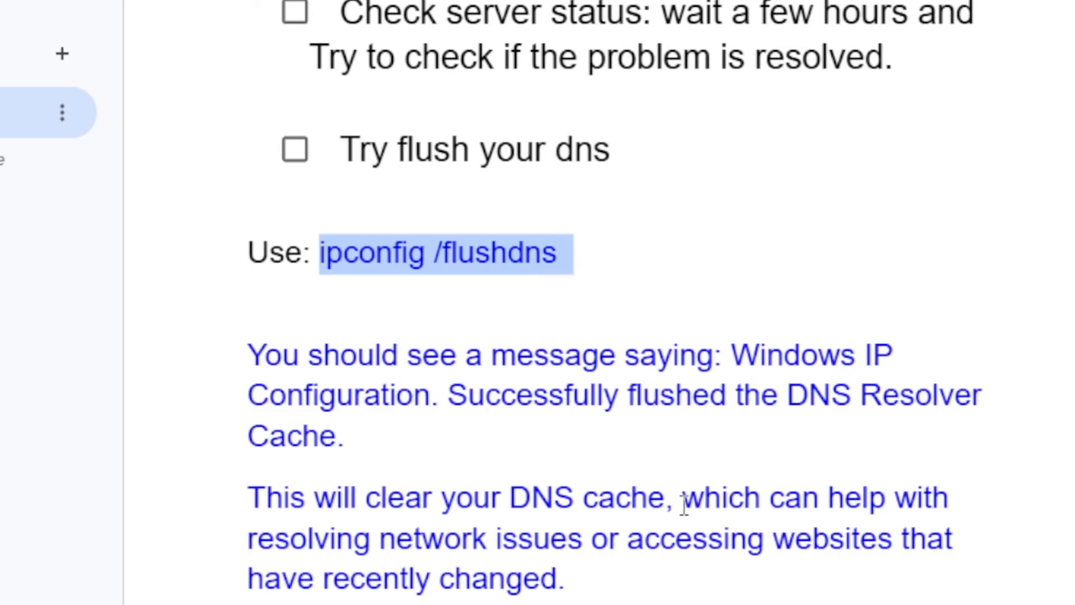
scroll(588, 336, down, 3)
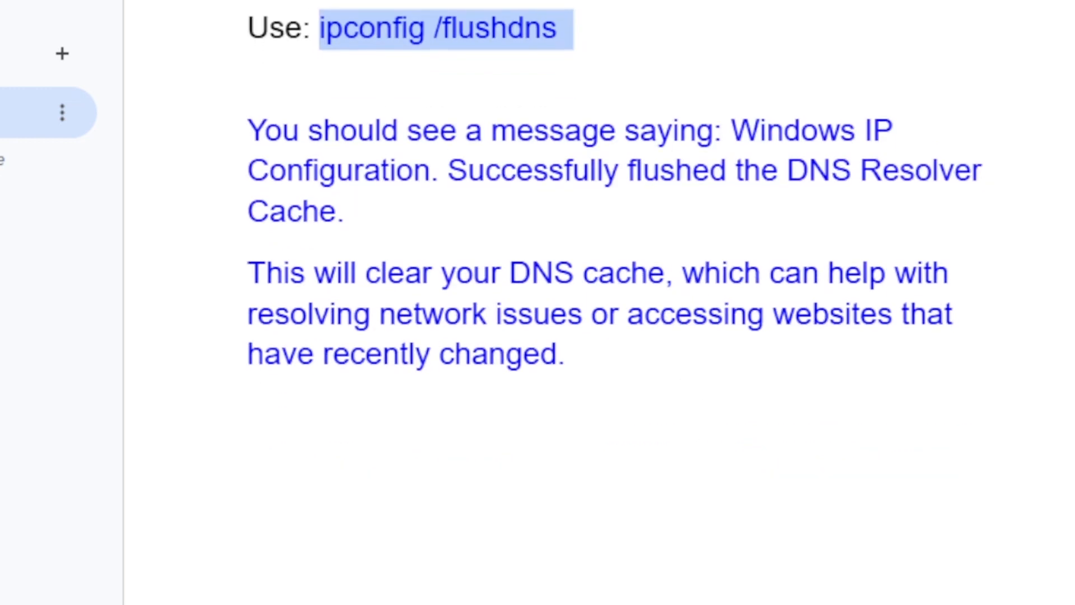
scroll(588, 336, up, 6)
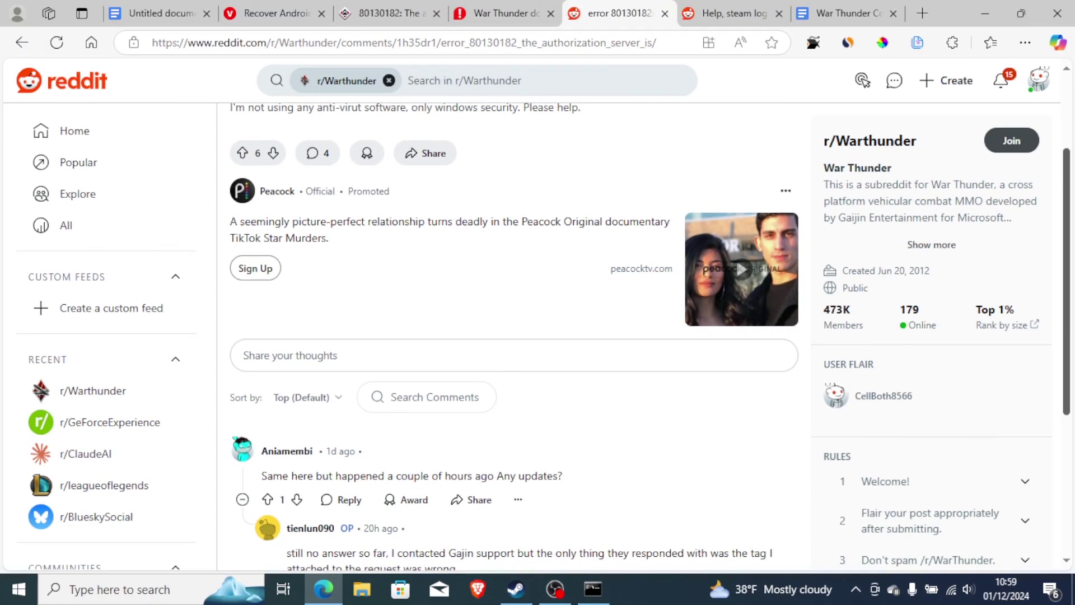
scroll(514, 252, up, 2)
Revisit the Downdetector page, then switch to the forum thread on error 80130182
click(491, 7)
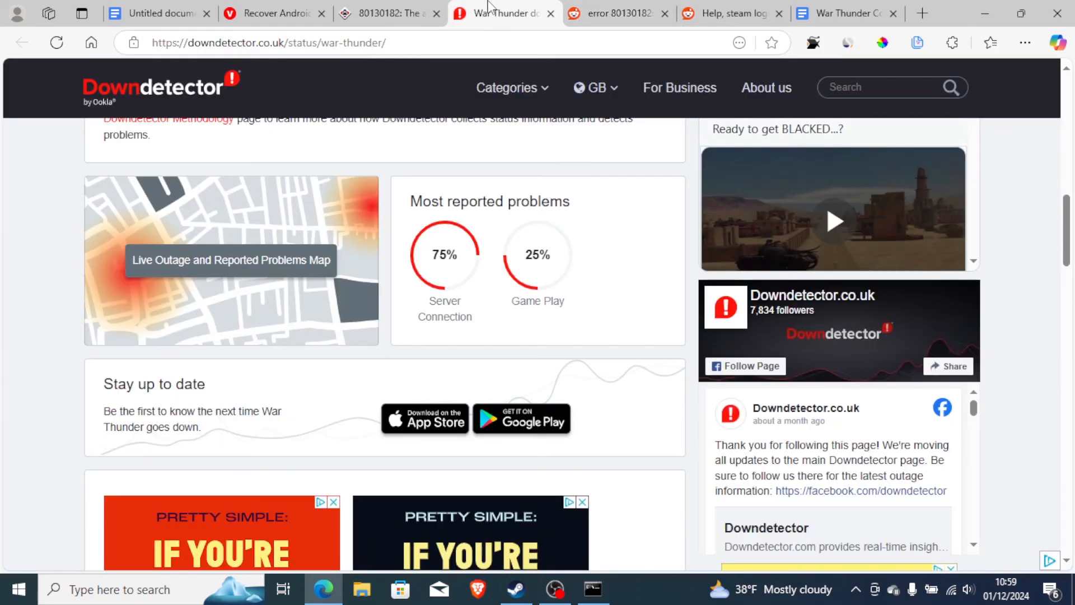
click(411, 10)
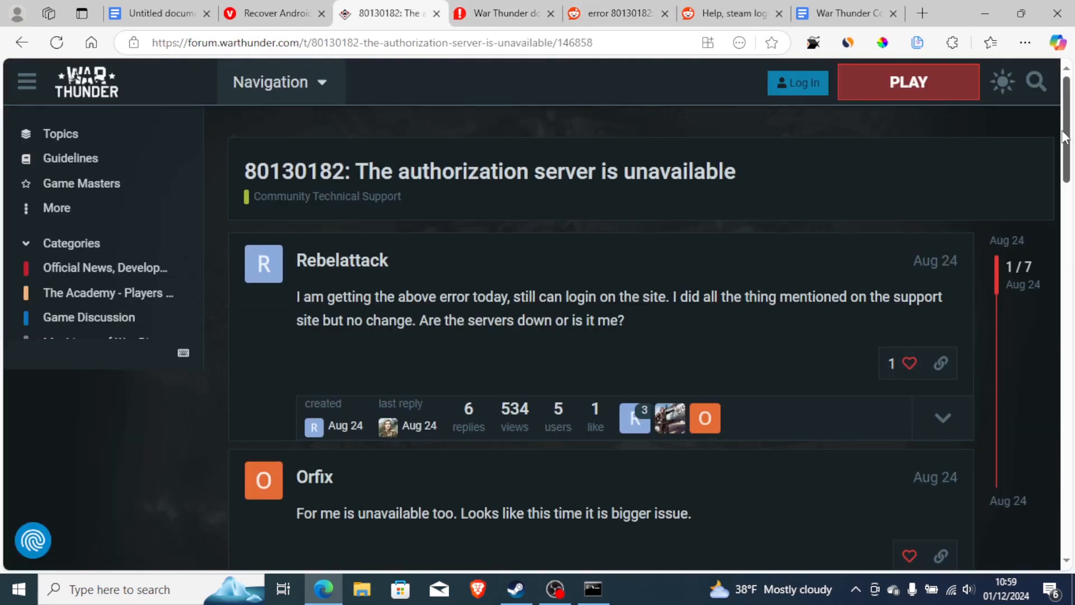
scroll(1066, 168, down, 2)
drag(1071, 164, 1071, 135)
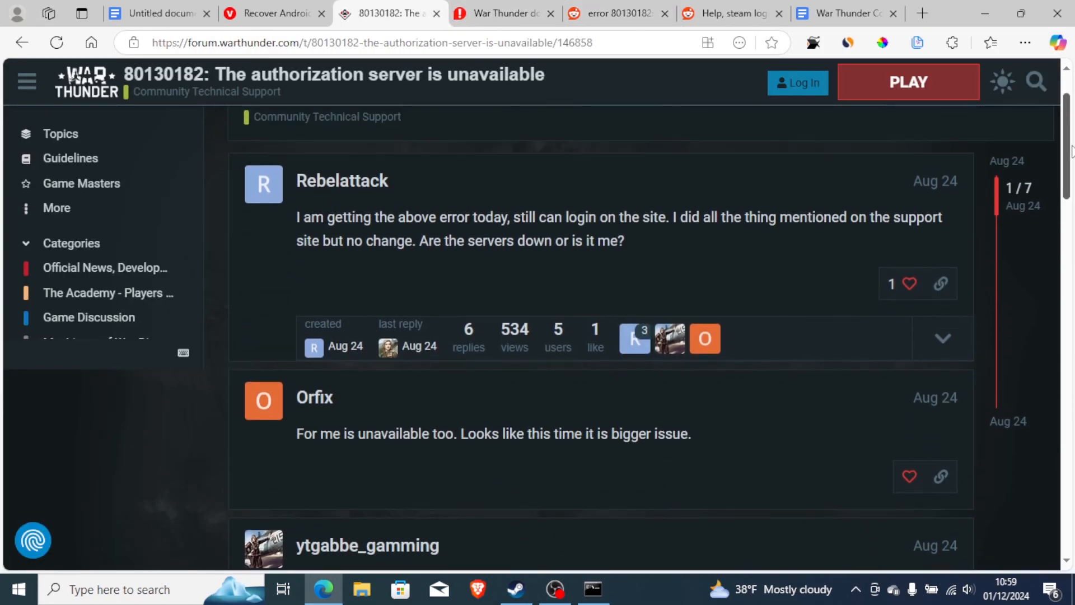